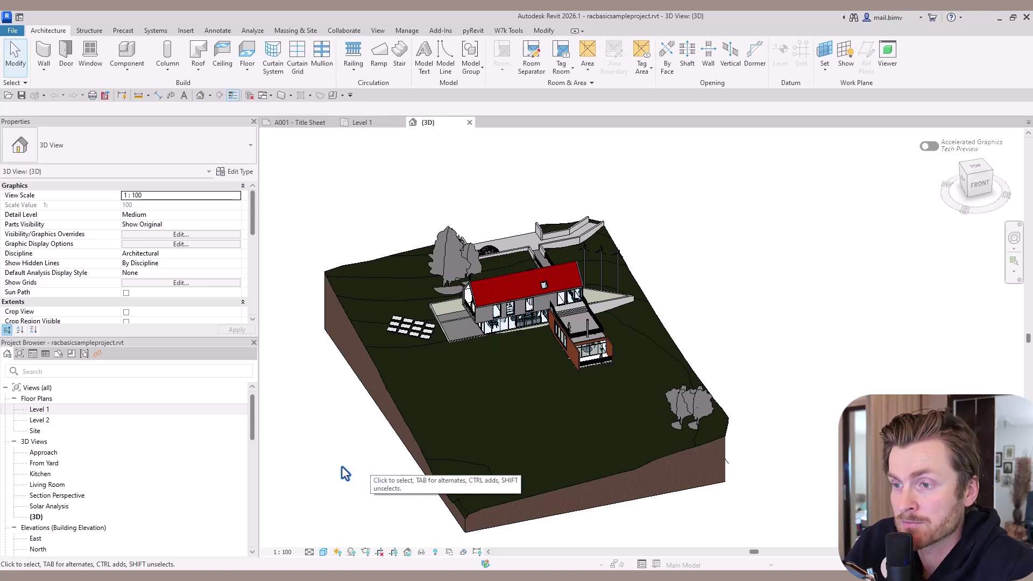
# Step: Pan the sample house site slightly down and to the left in the 3D view
pyautogui.keyDown('shift'); pyautogui.moveTo(345, 473); pyautogui.dragTo(343, 473, button='middle'); pyautogui.keyUp('shift')
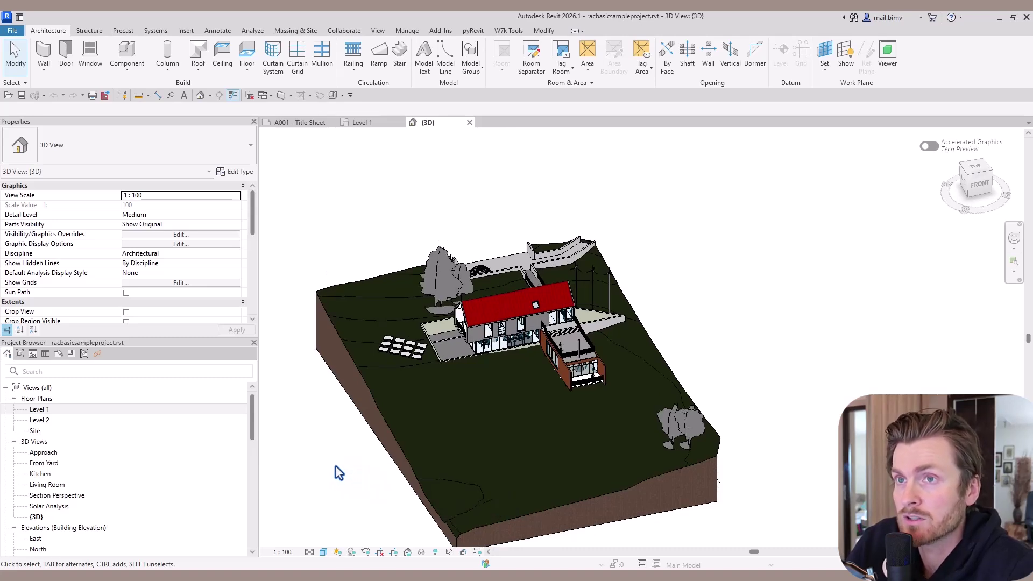
pyautogui.click(200, 97)
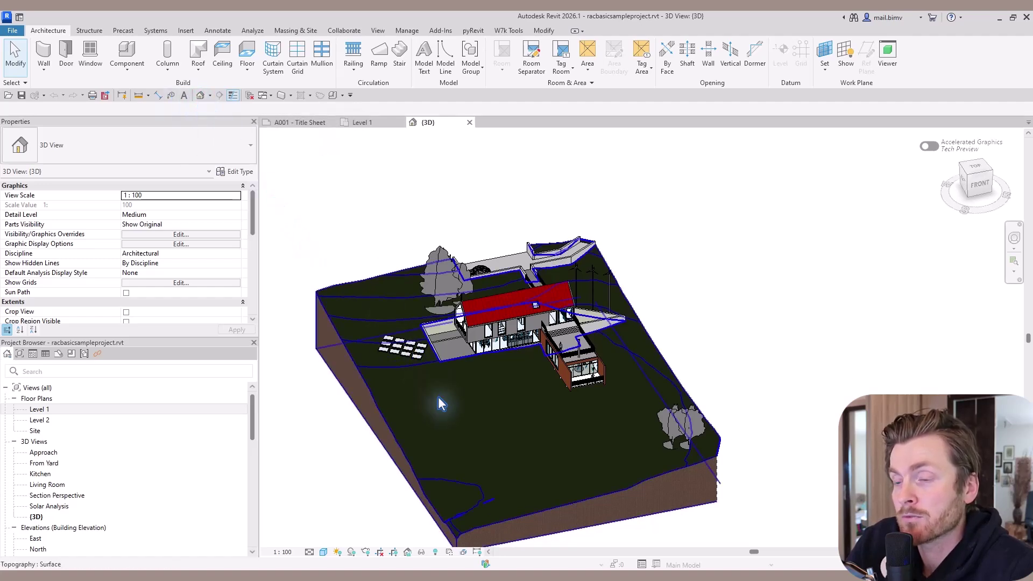
pyautogui.scroll(2, 437, 398)
pyautogui.scroll(4, 500, 356)
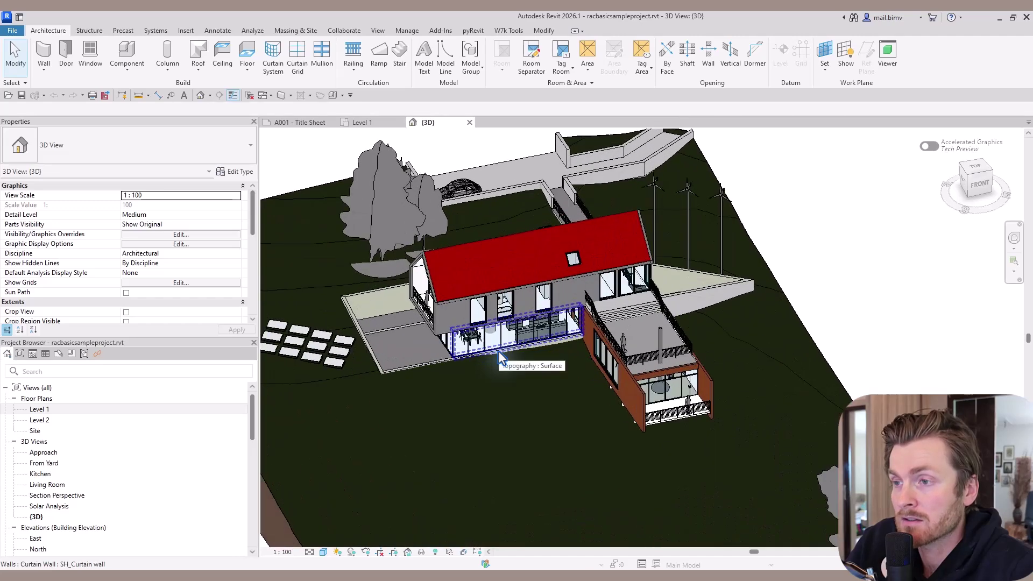
pyautogui.scroll(-4, 499, 355)
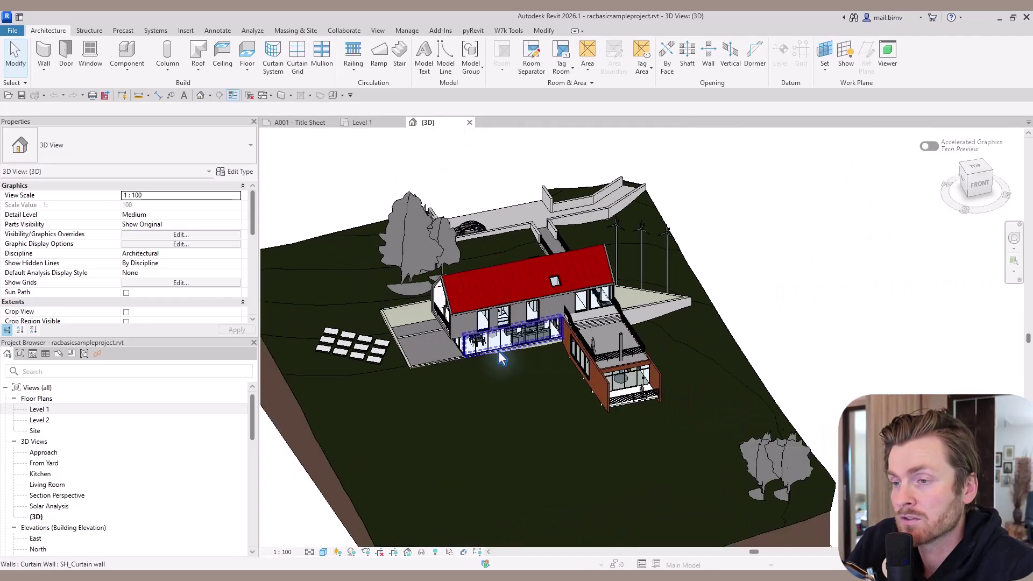
pyautogui.scroll(-2, 498, 351)
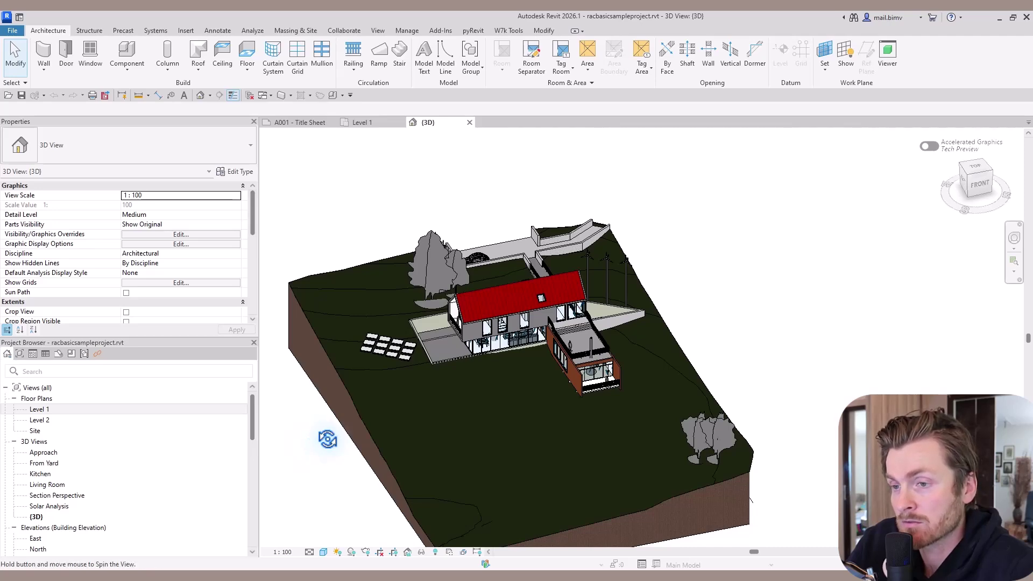
# Step: Orbit the 3D site model to a slightly different angle around the red-roofed house
pyautogui.keyDown('shift'); pyautogui.moveTo(327, 439); pyautogui.dragTo(360, 391, button='middle'); pyautogui.keyUp('shift')
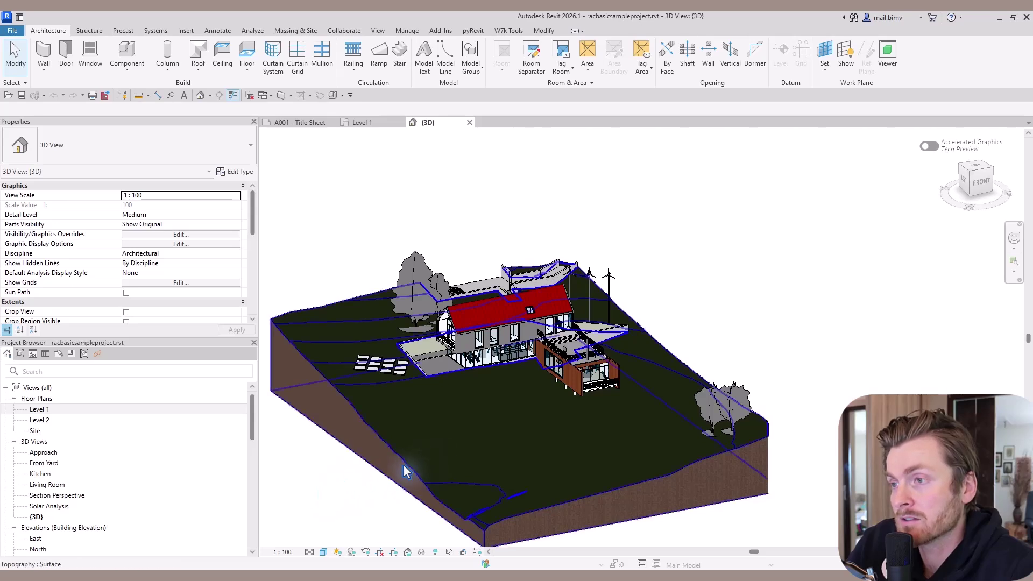
# Step: Orbit the site around the wind generator, then around the tree to view it from the back right
pyautogui.click(609, 294)
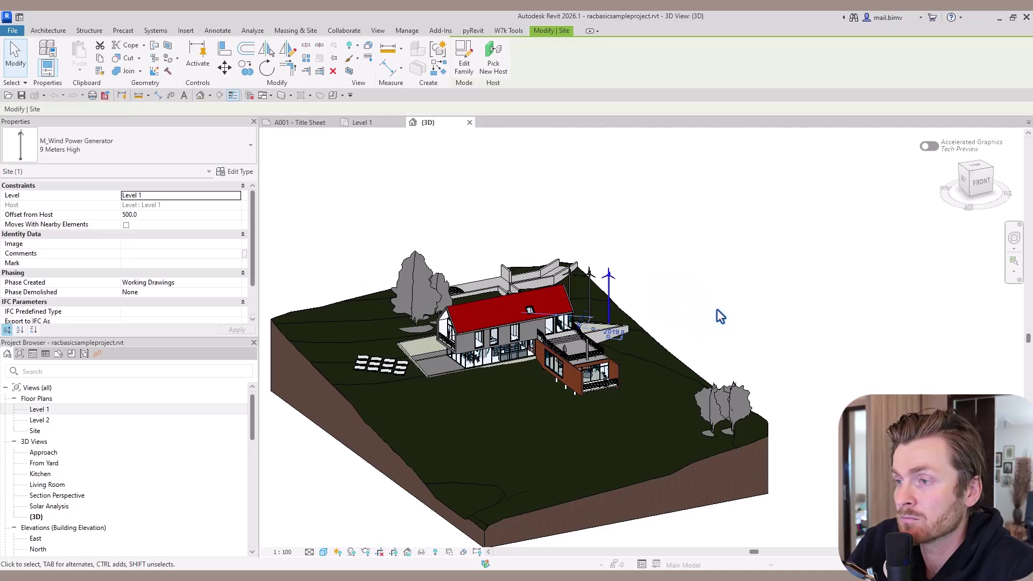
pyautogui.keyDown('shift'); pyautogui.moveTo(721, 304); pyautogui.dragTo(565, 357, button='middle'); pyautogui.keyUp('shift')
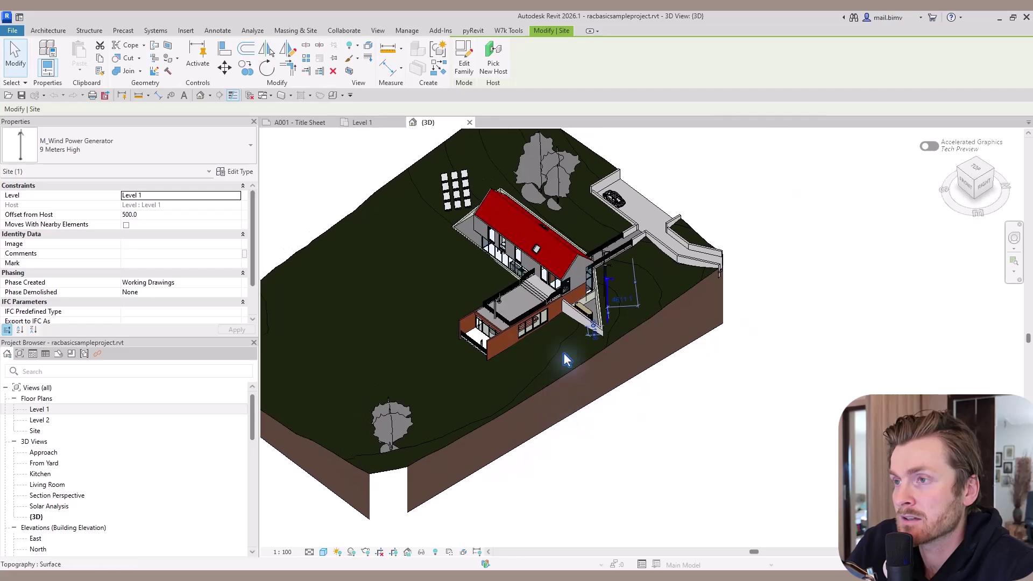
pyautogui.click(557, 180)
pyautogui.keyDown('shift'); pyautogui.moveTo(698, 256); pyautogui.dragTo(456, 169, button='middle'); pyautogui.keyUp('shift')
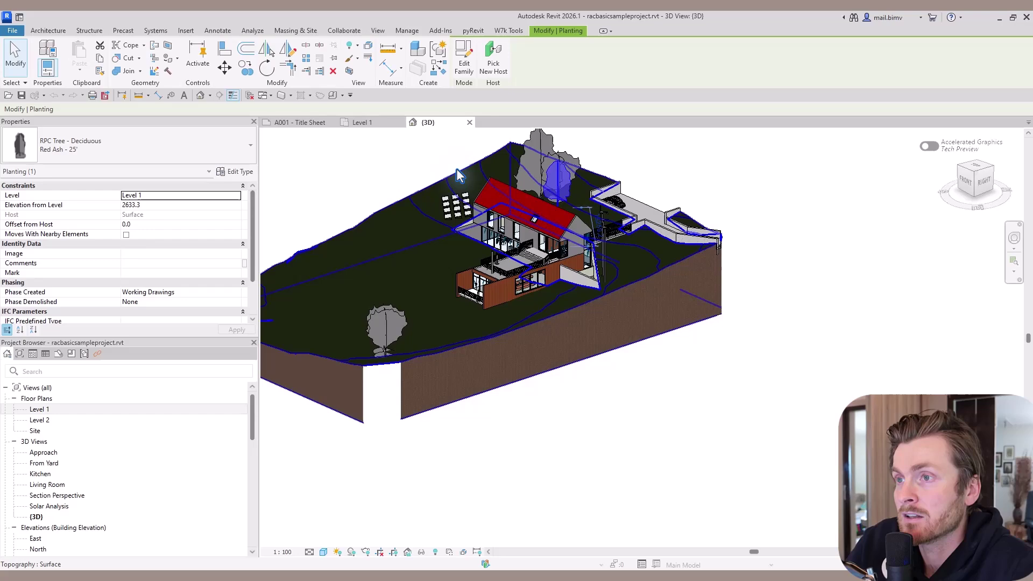
# Step: Clear the tree selection, orbit back to the house front, and zoom in on the building
pyautogui.click(356, 172)
pyautogui.keyDown('shift'); pyautogui.moveTo(353, 175); pyautogui.dragTo(791, 306, button='middle'); pyautogui.keyUp('shift')
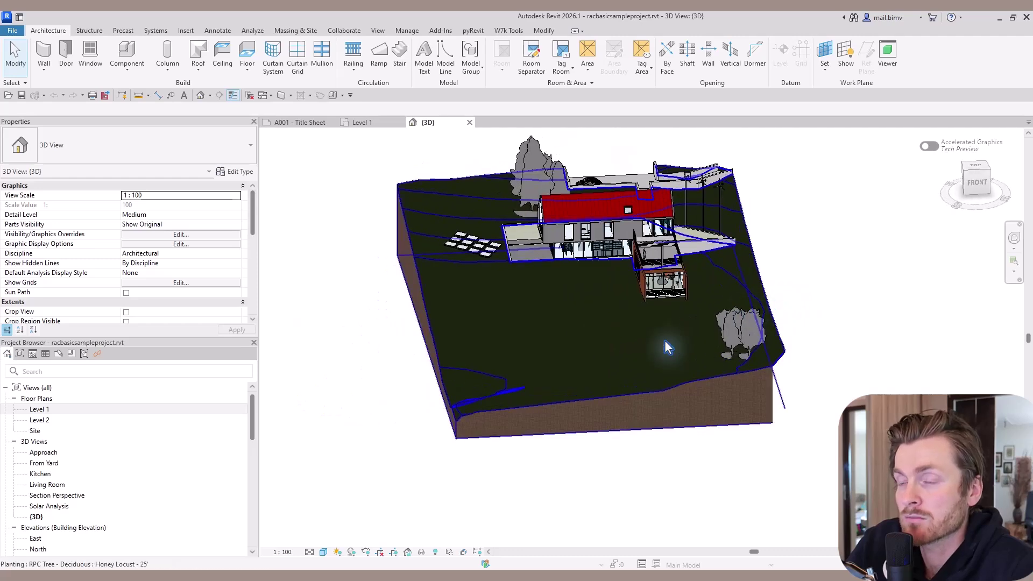
pyautogui.scroll(5, 607, 234)
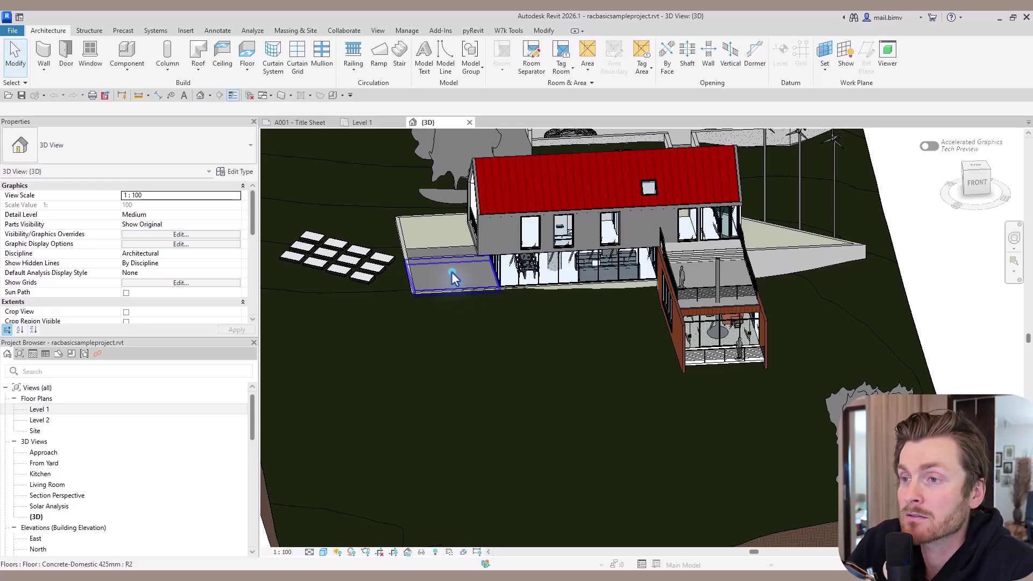
# Step: Orbit around the floor slab and zoom into the kitchen glazing, selecting a dining chair
pyautogui.click(451, 276)
pyautogui.keyDown('shift'); pyautogui.moveTo(442, 291); pyautogui.dragTo(582, 352, button='middle'); pyautogui.keyUp('shift')
pyautogui.scroll(5, 526, 273)
pyautogui.scroll(4, 526, 273)
pyautogui.click(514, 307)
# Step: Zoom back out to the house exterior, keeping the dining table visible behind the glazing
pyautogui.scroll(-2, 569, 328)
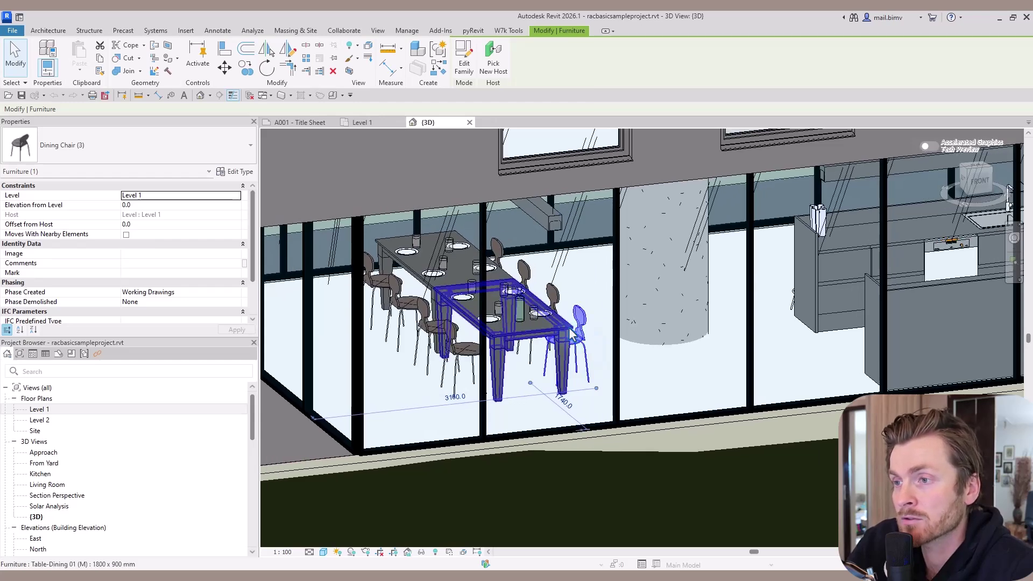
pyautogui.scroll(-4, 592, 302)
pyautogui.scroll(-4, 592, 301)
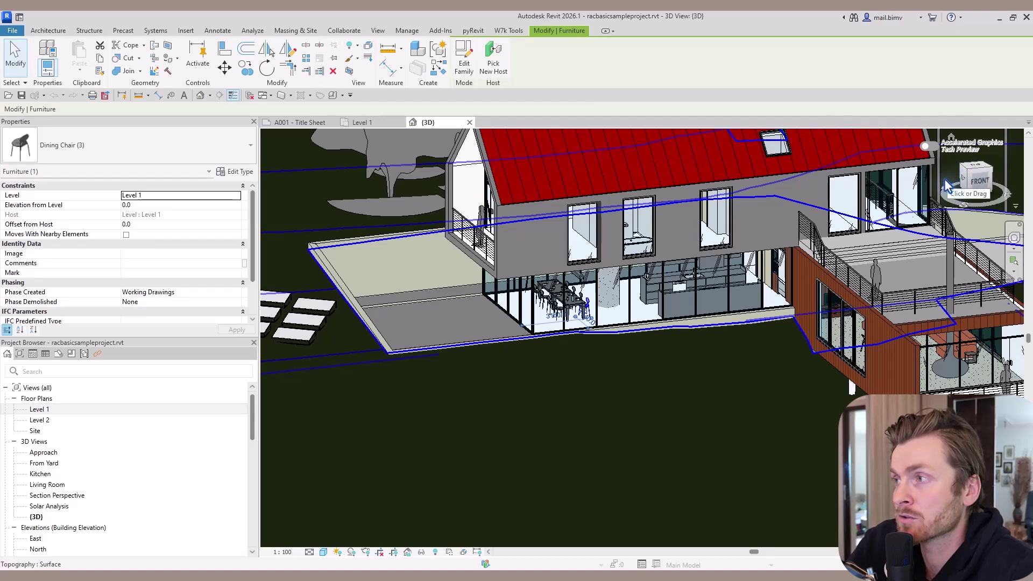
# Step: Reorient the site with the ViewCube to the whole model, its right side, then left side
pyautogui.click(987, 201)
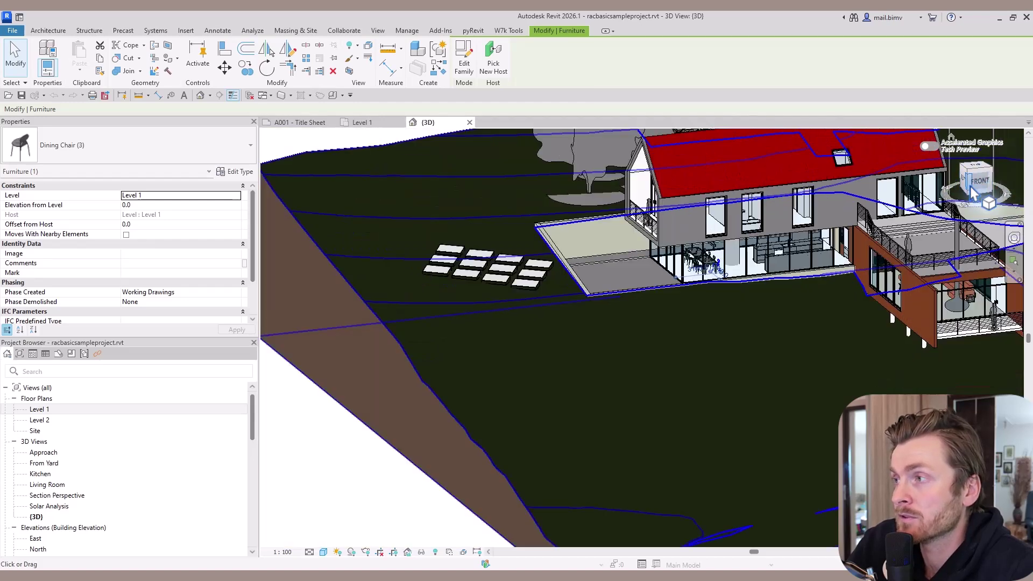
pyautogui.click(981, 185)
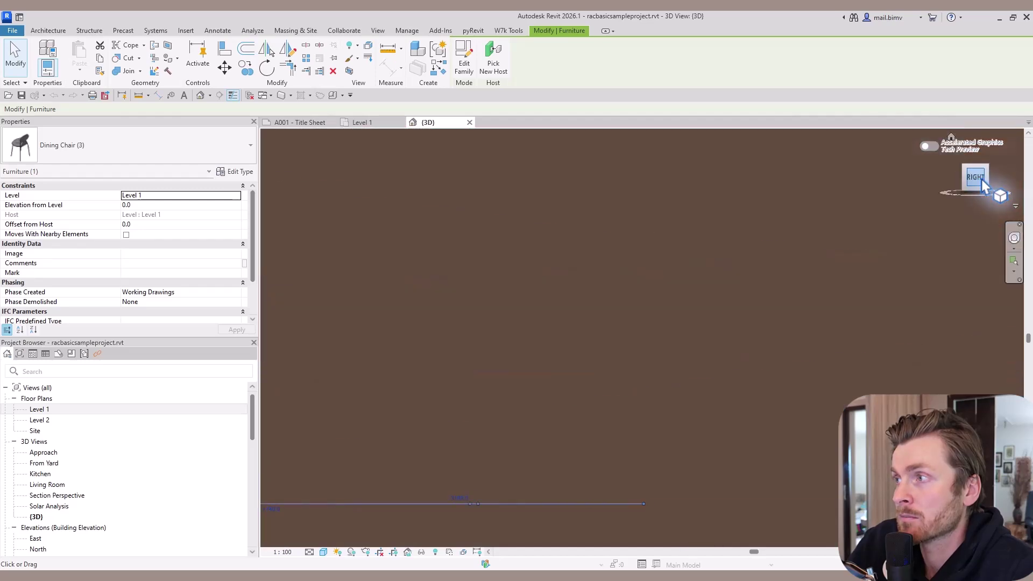
pyautogui.click(992, 179)
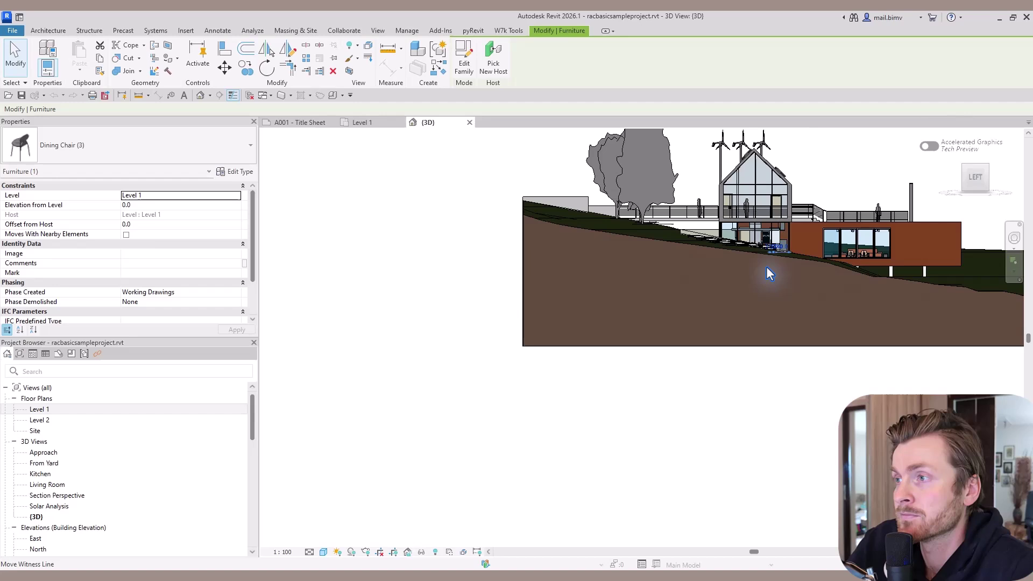
# Step: Pan the model, switch to the top view, and orbit to an angled overhead view
pyautogui.moveTo(769, 273); pyautogui.dragTo(642, 332, button='middle')
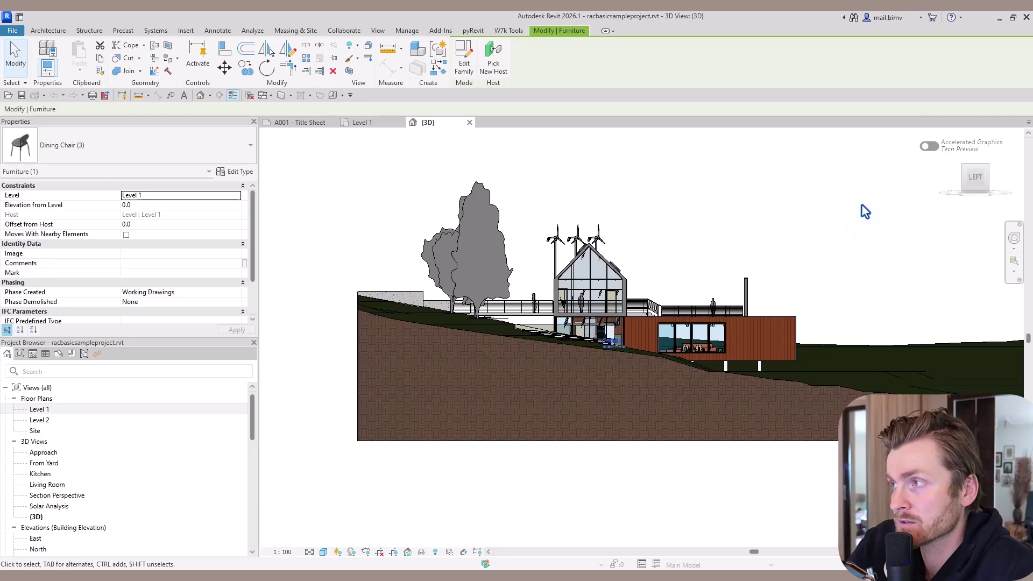
pyautogui.click(977, 164)
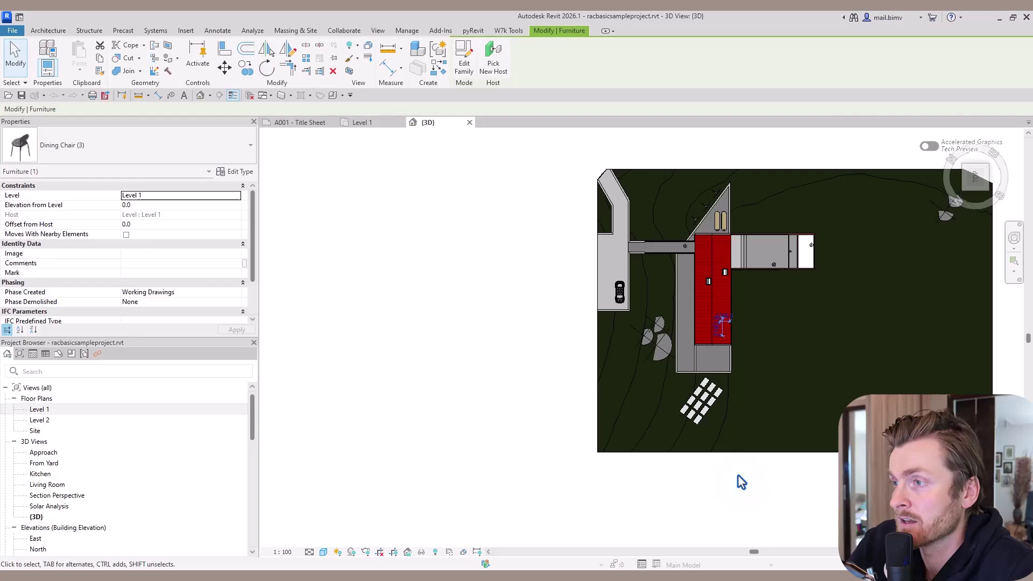
pyautogui.keyDown('shift'); pyautogui.moveTo(741, 481); pyautogui.dragTo(577, 205, button='middle'); pyautogui.keyUp('shift')
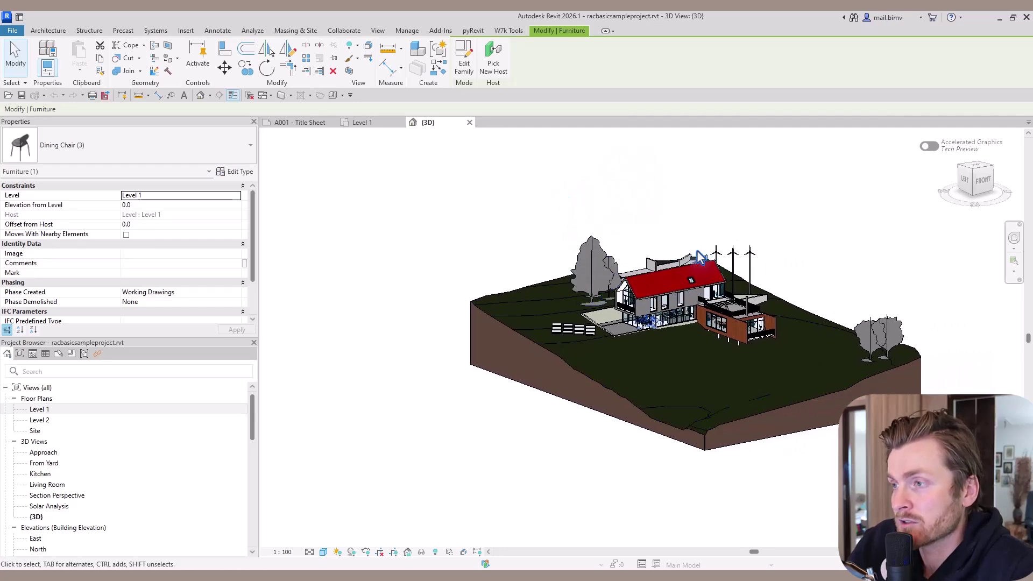
# Step: Recentre the whole site using the Full Navigation Wheel's Pan and Zoom, then pan slightly
pyautogui.click(1015, 243)
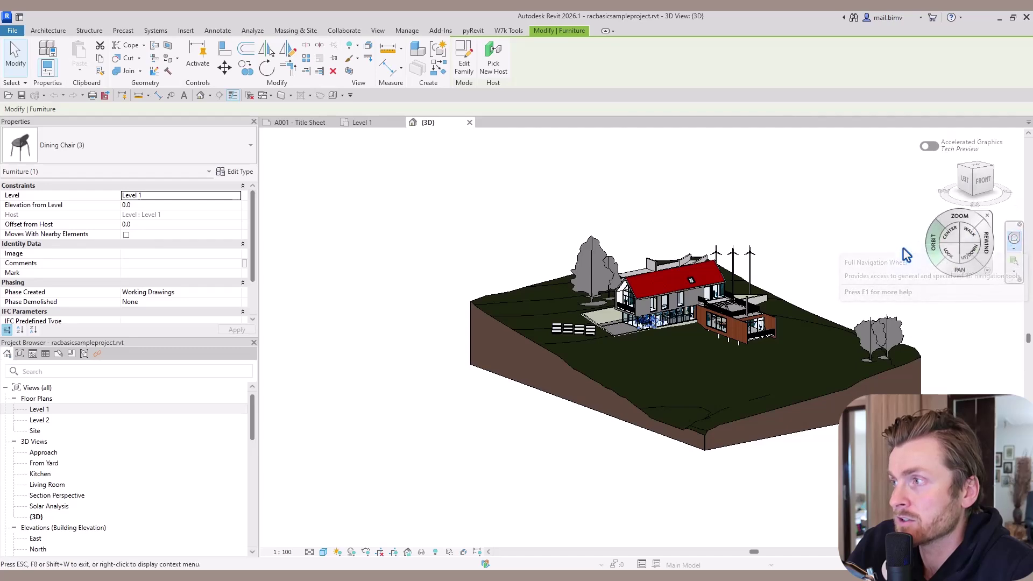
pyautogui.moveTo(824, 277); pyautogui.dragTo(818, 301)
pyautogui.scroll(-5, 842, 246)
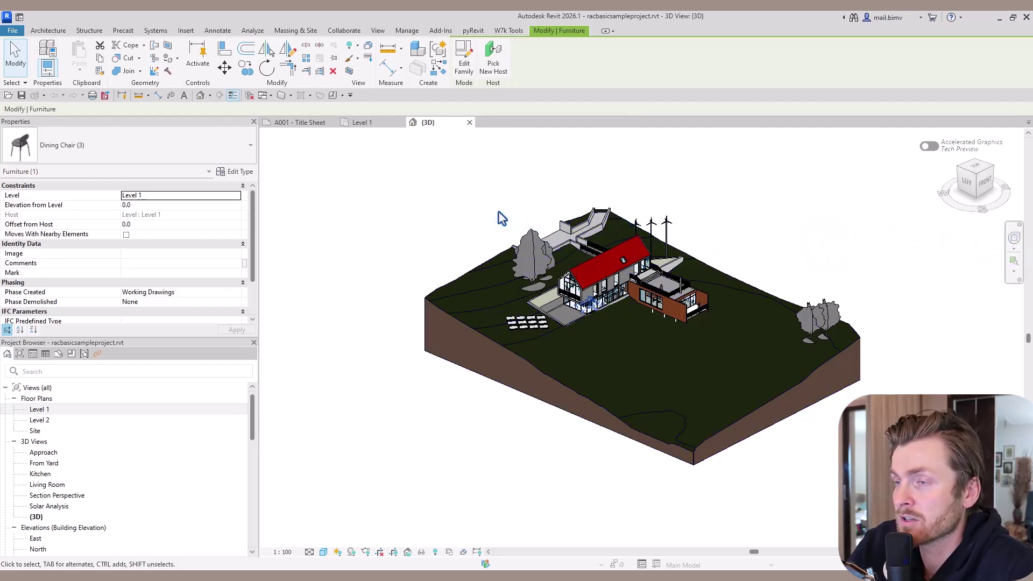
pyautogui.moveTo(635, 238)
pyautogui.mouseDown(button='middle')
pyautogui.moveTo(463, 241)
pyautogui.moveTo(700, 250)
pyautogui.moveTo(529, 252)
pyautogui.moveTo(590, 252)
pyautogui.moveTo(575, 248)
pyautogui.moveTo(699, 229)
pyautogui.moveTo(651, 231)
pyautogui.mouseUp(button='middle')
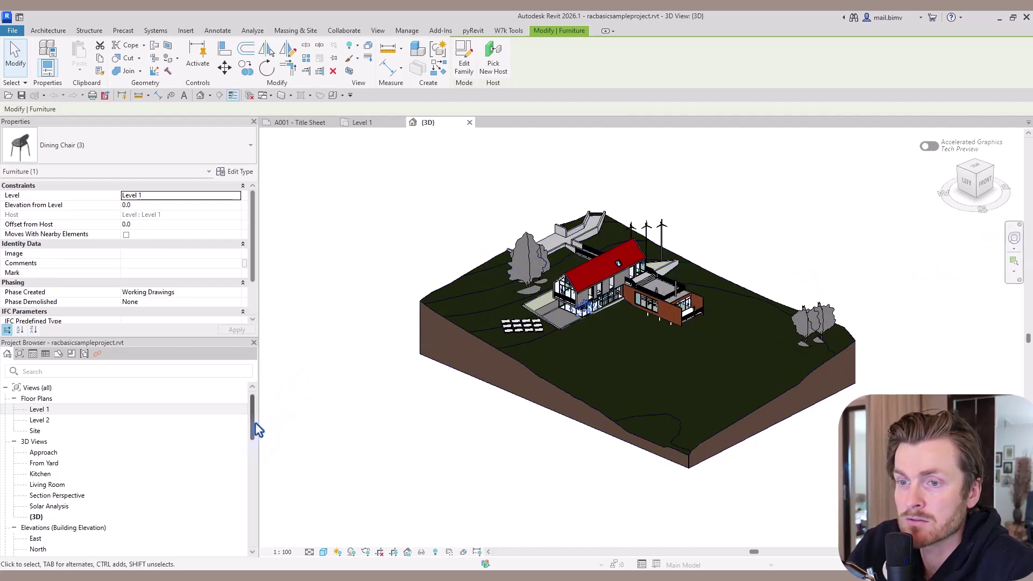
# Step: Open the Kitchen view under 3D Views in the Project Browser and select a dining chair
pyautogui.moveTo(256, 425); pyautogui.dragTo(242, 500)
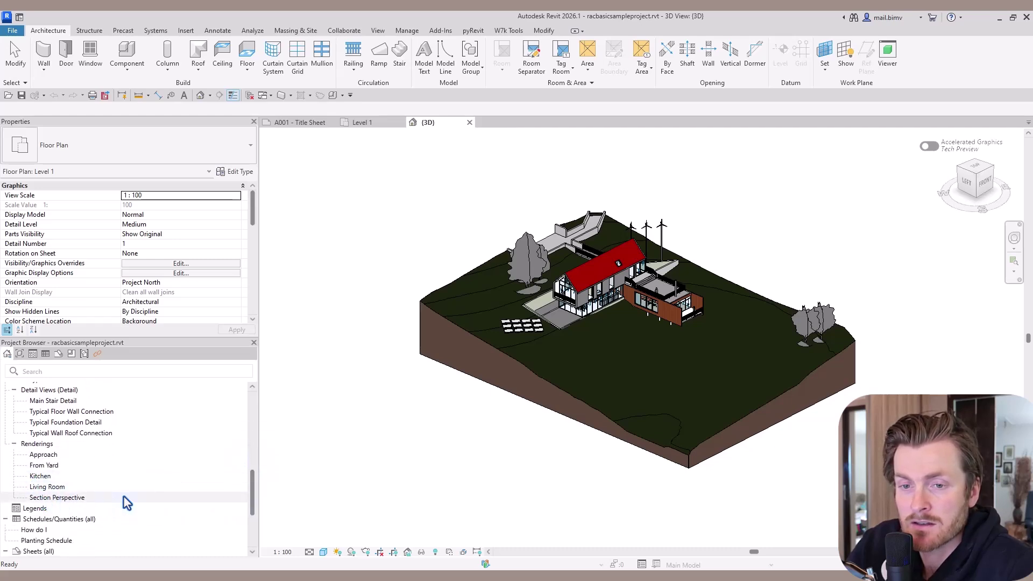
pyautogui.moveTo(256, 496); pyautogui.dragTo(243, 427)
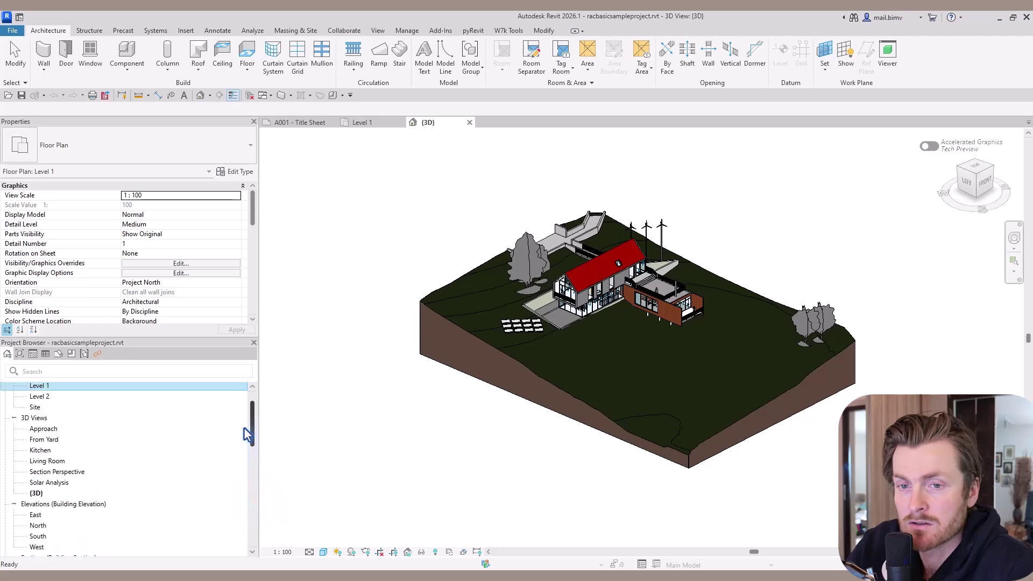
pyautogui.doubleClick(41, 451)
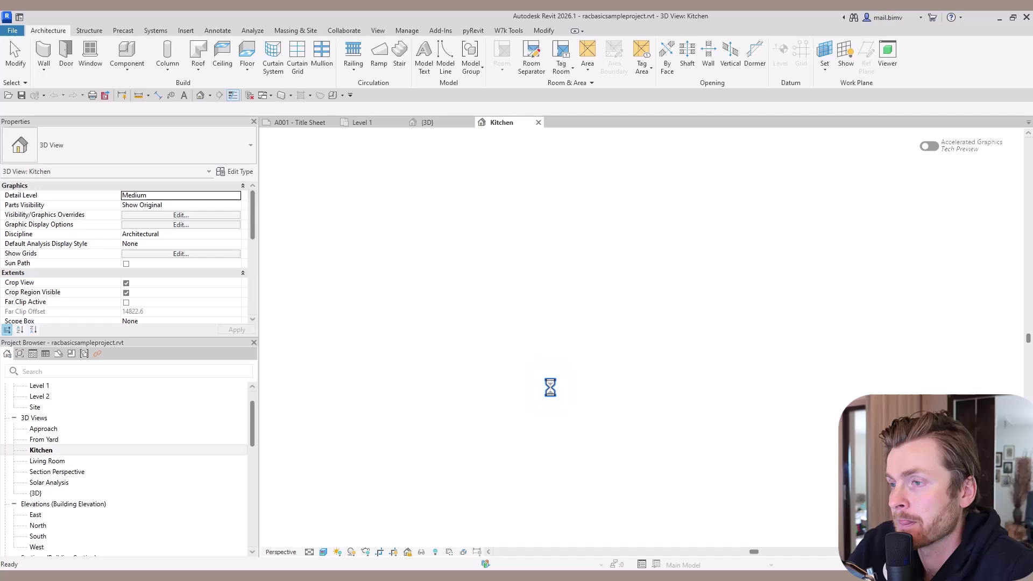
pyautogui.click(438, 391)
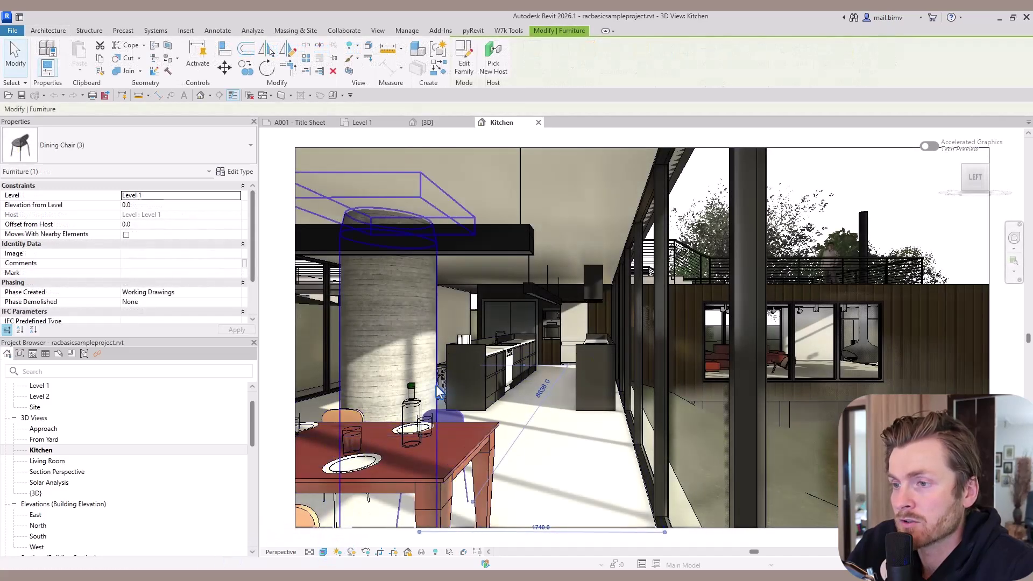
# Step: Deselect the chair, pan the Kitchen view slightly right, and choose Unlock View
pyautogui.click(323, 551)
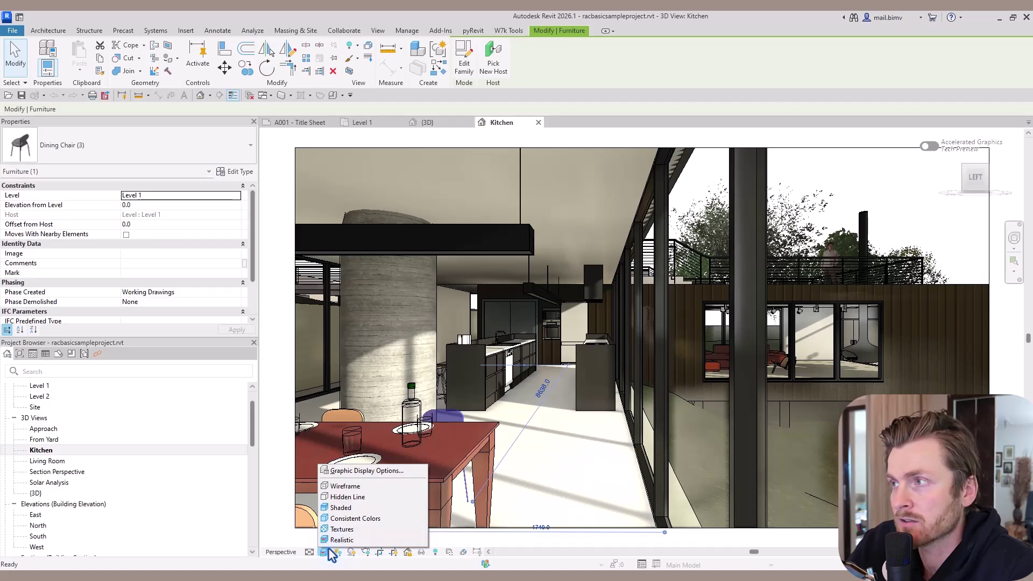
pyautogui.click(725, 142)
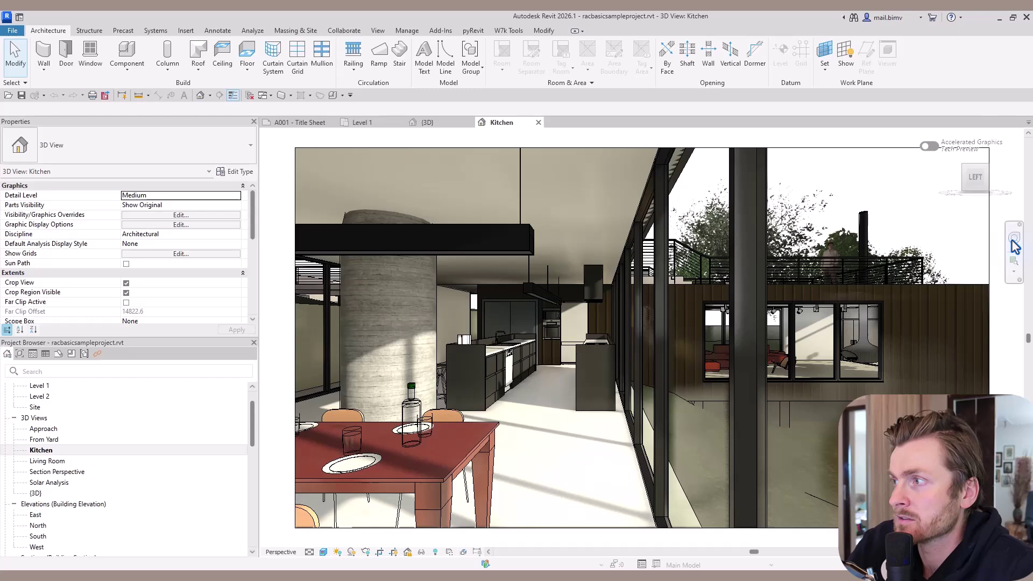
pyautogui.moveTo(594, 371); pyautogui.dragTo(621, 371, button='middle')
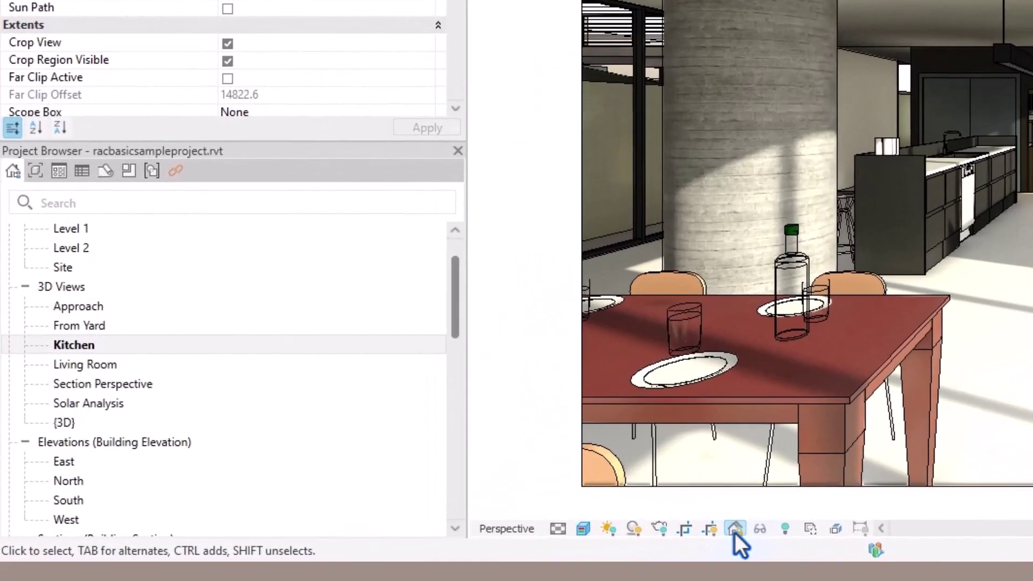
pyautogui.click(407, 552)
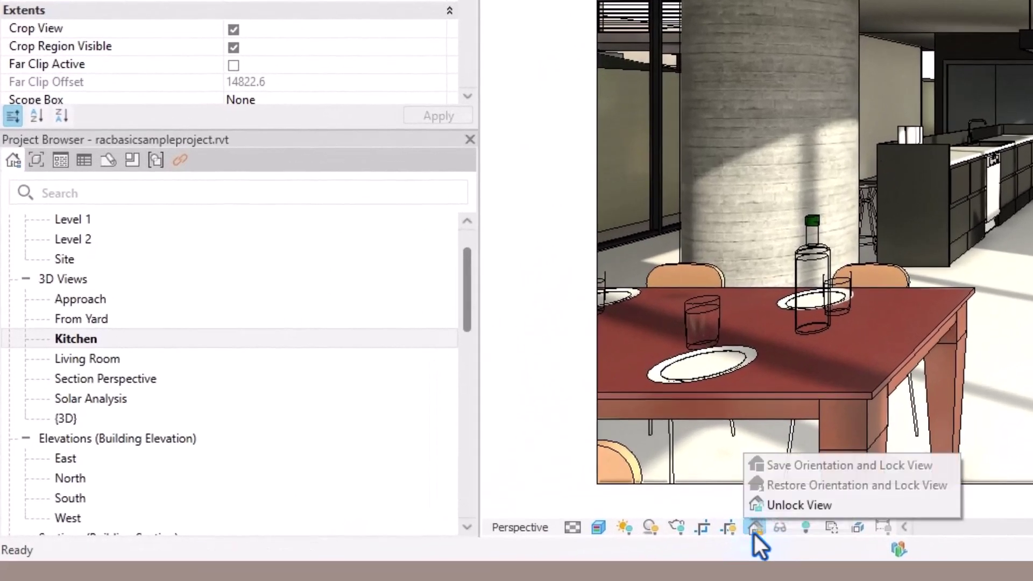
pyautogui.click(773, 511)
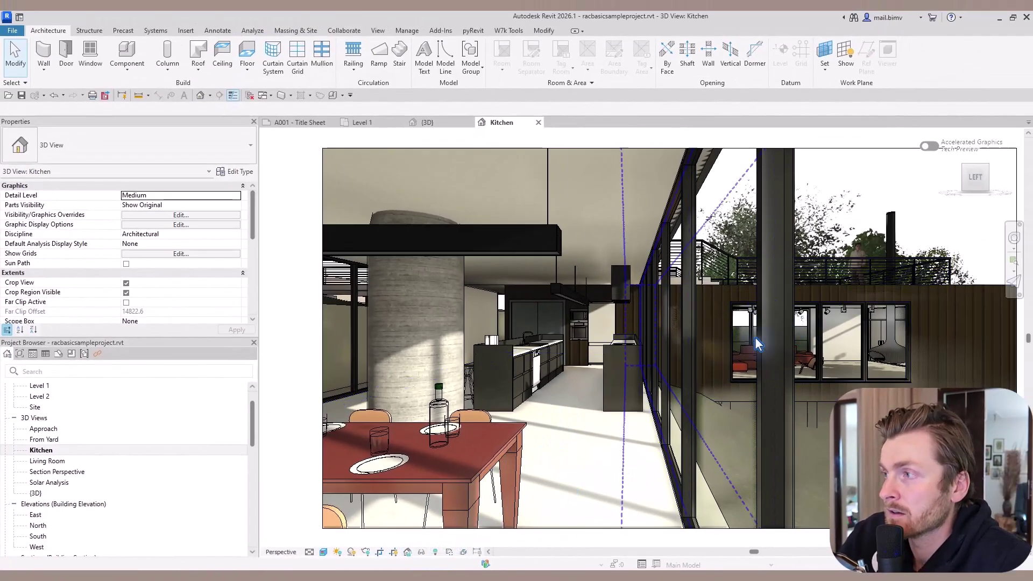
# Step: Raise the camera with the navigation wheel's Up/Down, then walk forward between the kitchen counters
pyautogui.click(1014, 242)
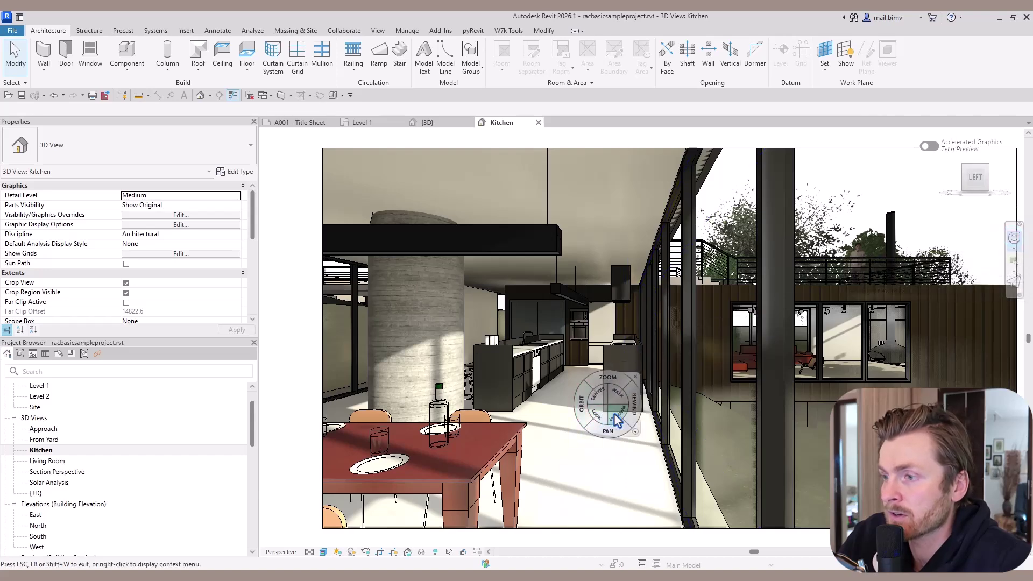
pyautogui.moveTo(616, 419); pyautogui.dragTo(630, 371)
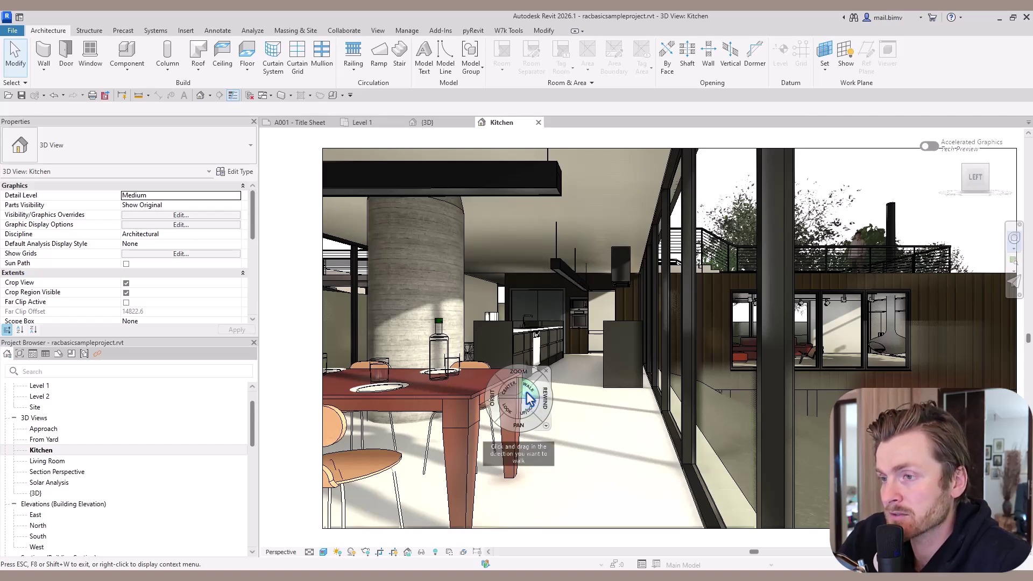
pyautogui.moveTo(529, 395); pyautogui.dragTo(530, 397)
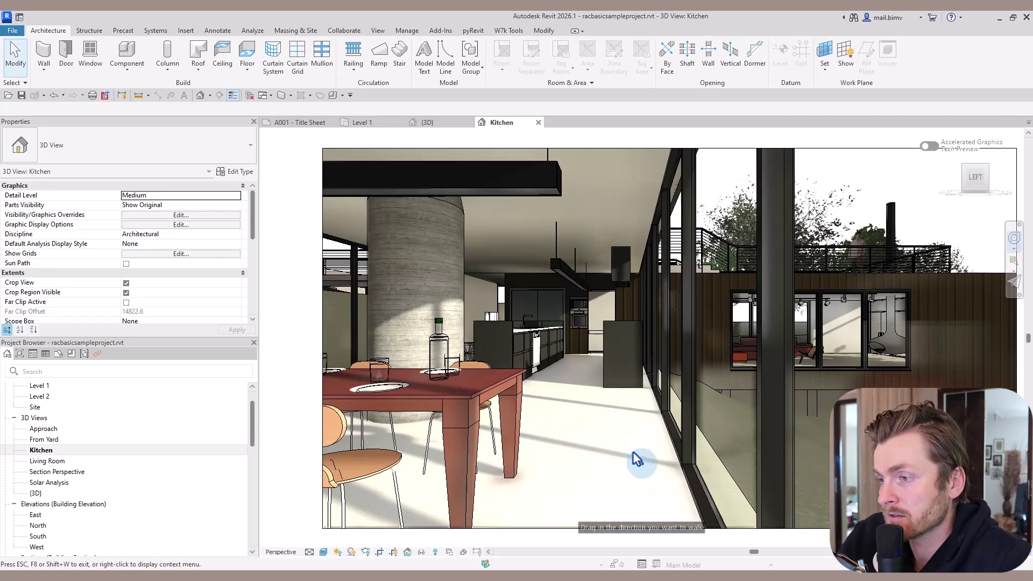
pyautogui.moveTo(630, 448); pyautogui.dragTo(645, 363)
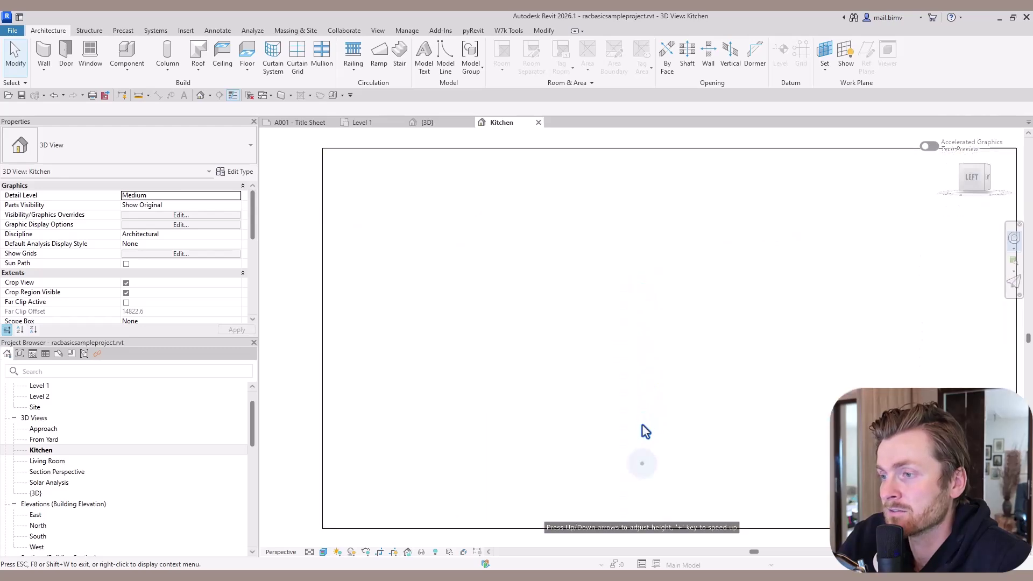
# Step: End the walk and rewind the Kitchen camera to an earlier position showing the island and glass wall
pyautogui.moveTo(642, 526); pyautogui.dragTo(643, 525)
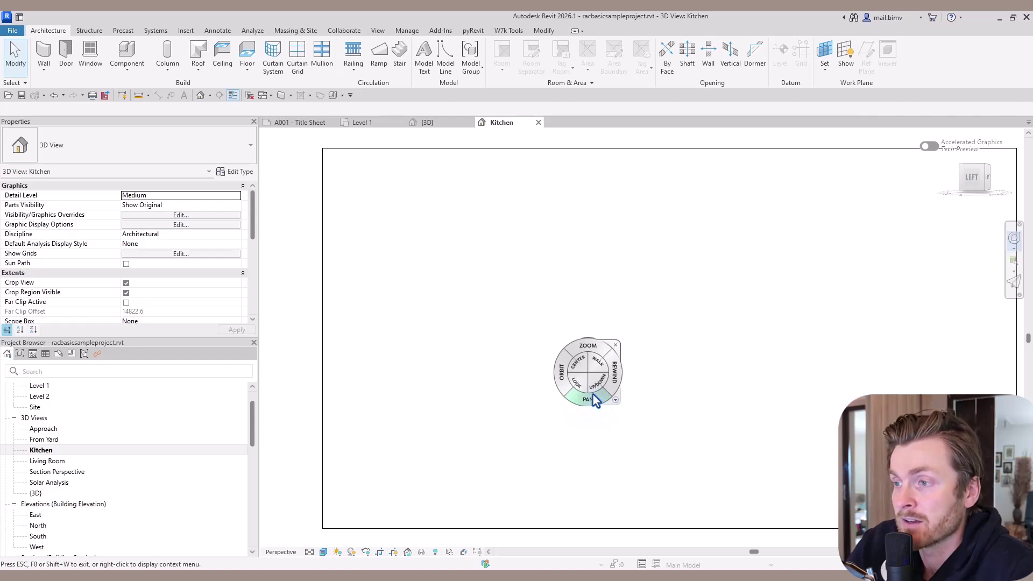
pyautogui.moveTo(616, 378); pyautogui.dragTo(538, 392)
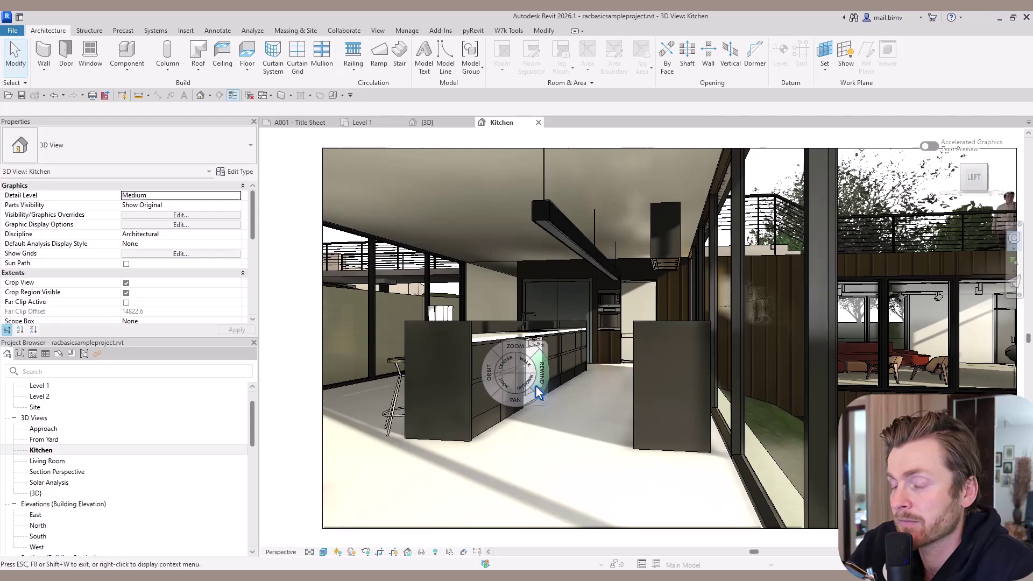
# Step: Hide the navigation wheel, enable the Accelerated Graphics Tech Preview, and check the Visual Styles list
pyautogui.press('Escape')
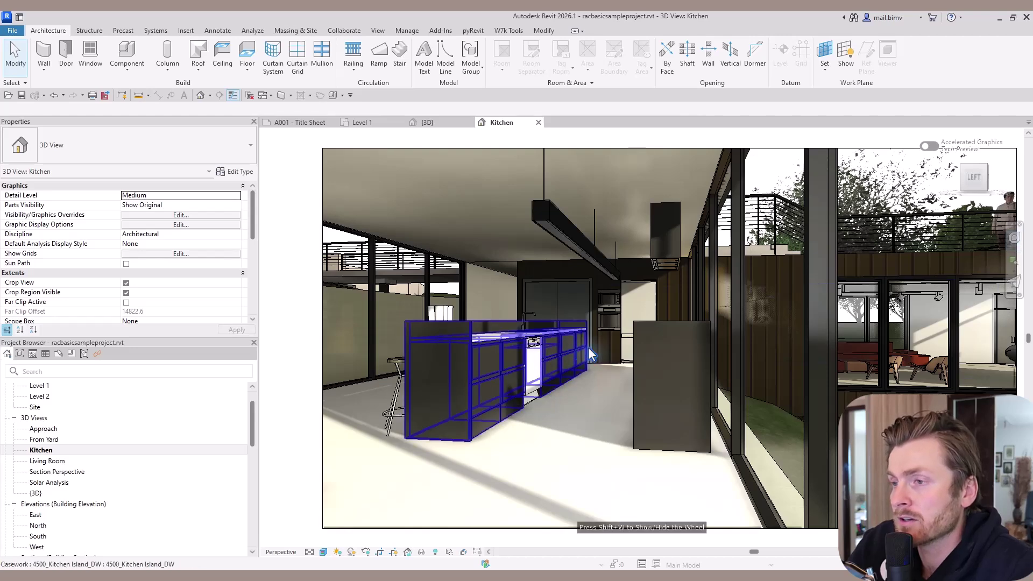
pyautogui.click(933, 152)
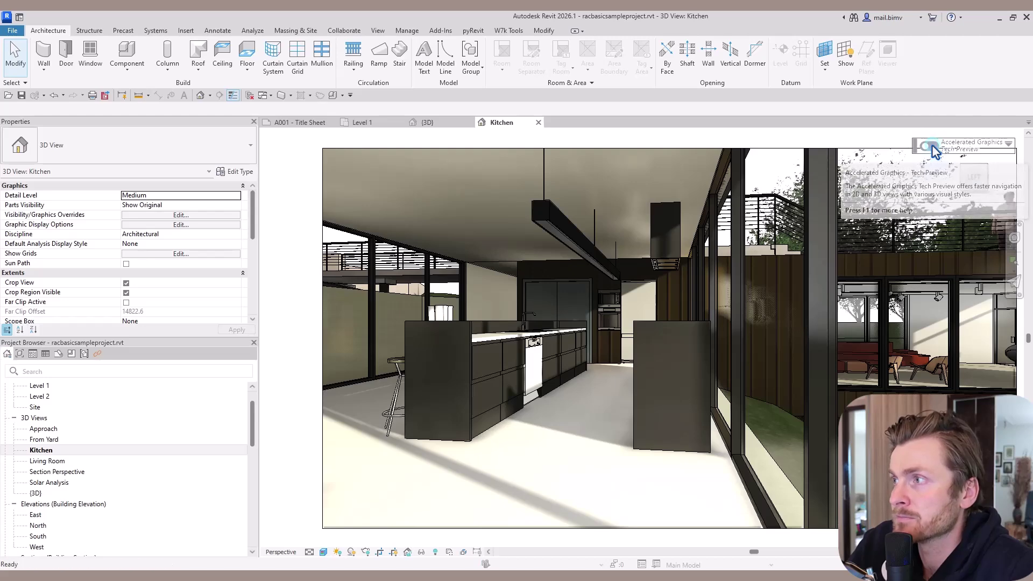
pyautogui.click(556, 336)
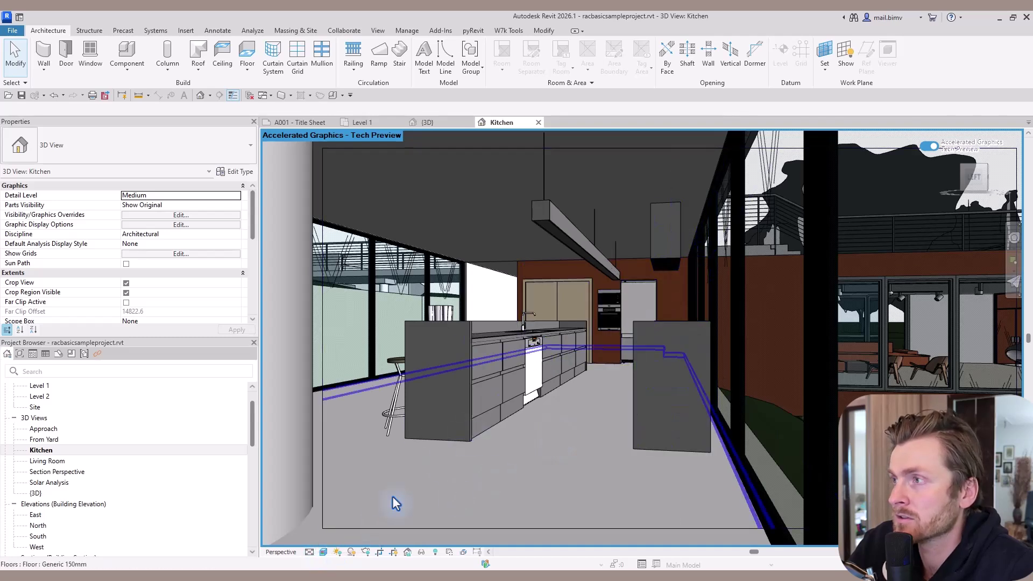
pyautogui.click(326, 552)
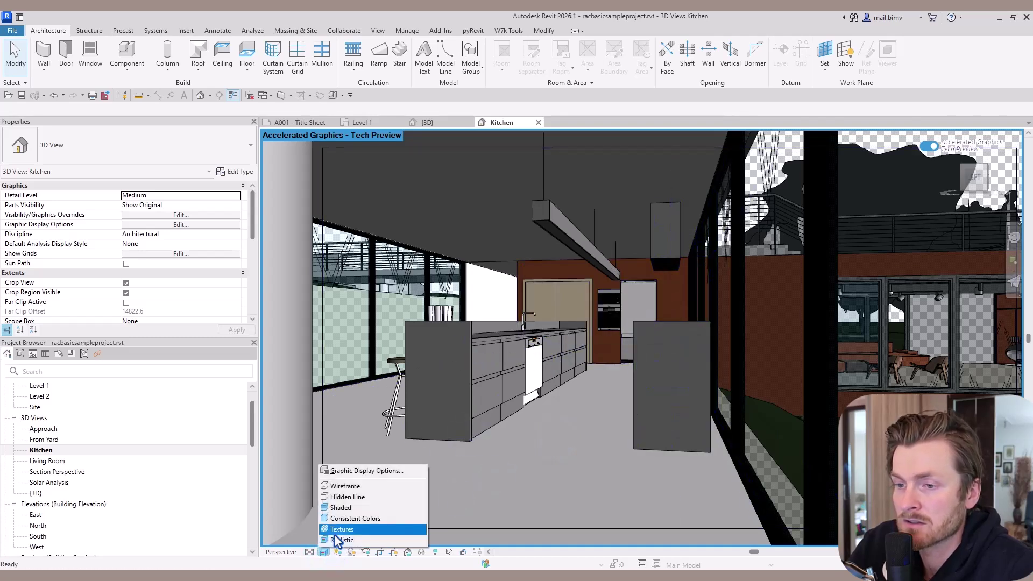
pyautogui.click(513, 434)
pyautogui.click(525, 445)
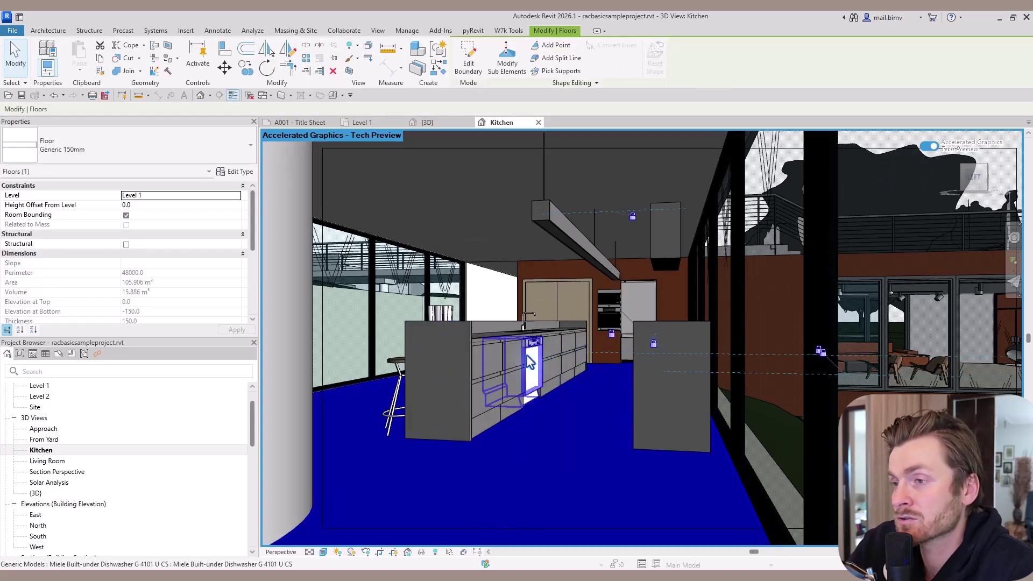
# Step: Toggle Accelerated Graphics off, on again, then off to restore realistic rendering
pyautogui.click(924, 151)
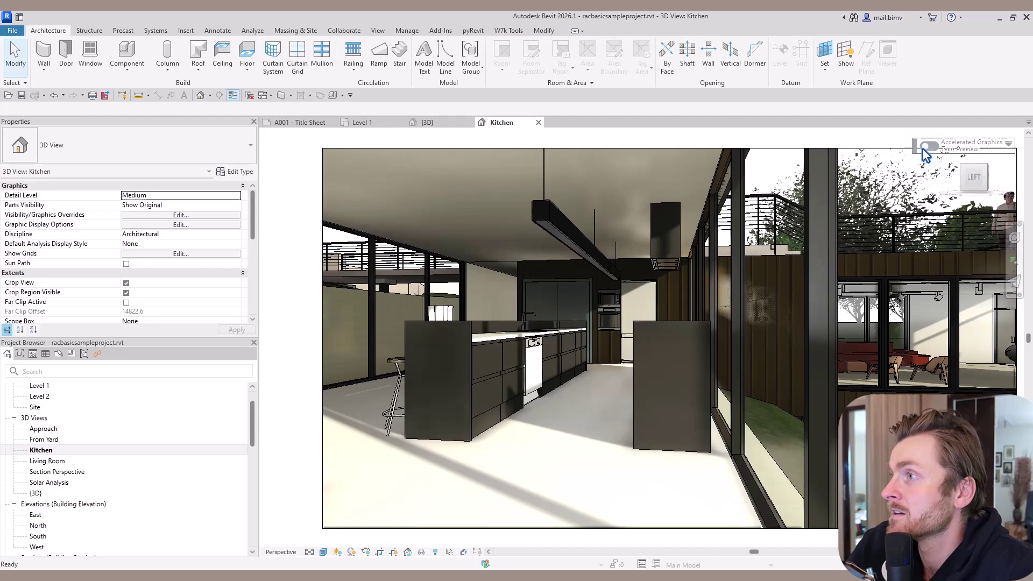
pyautogui.click(934, 150)
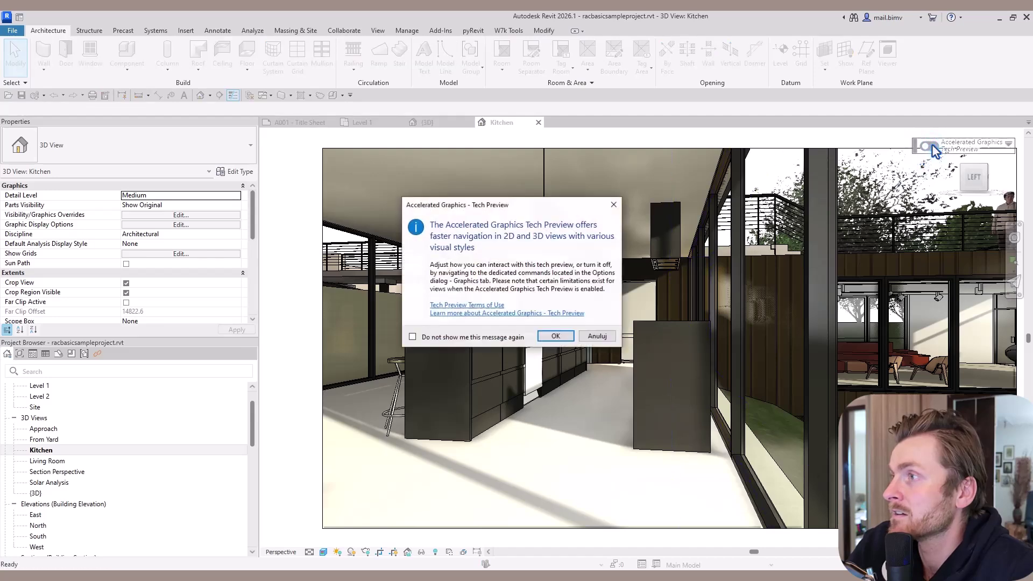
pyautogui.click(560, 337)
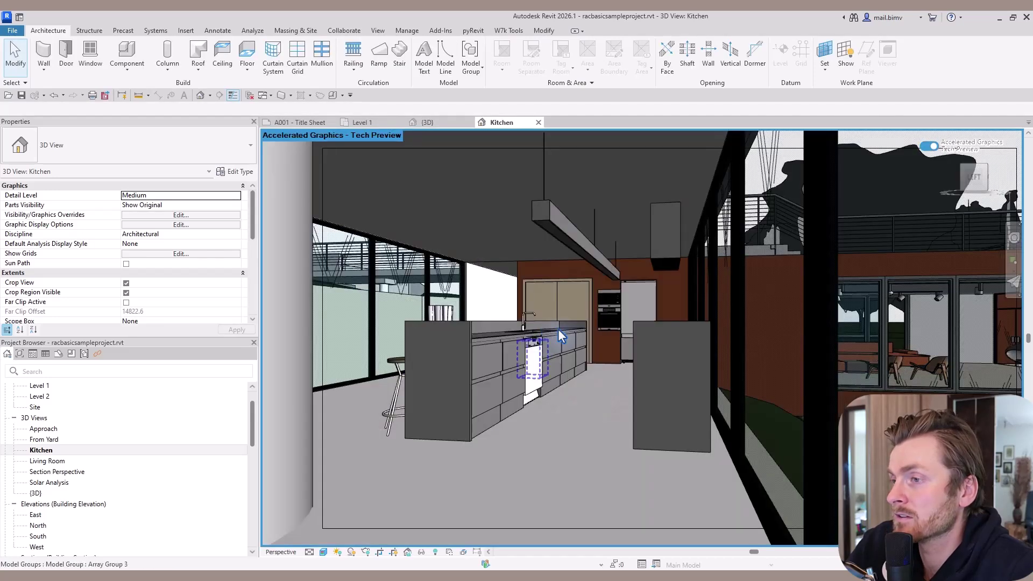
pyautogui.click(928, 150)
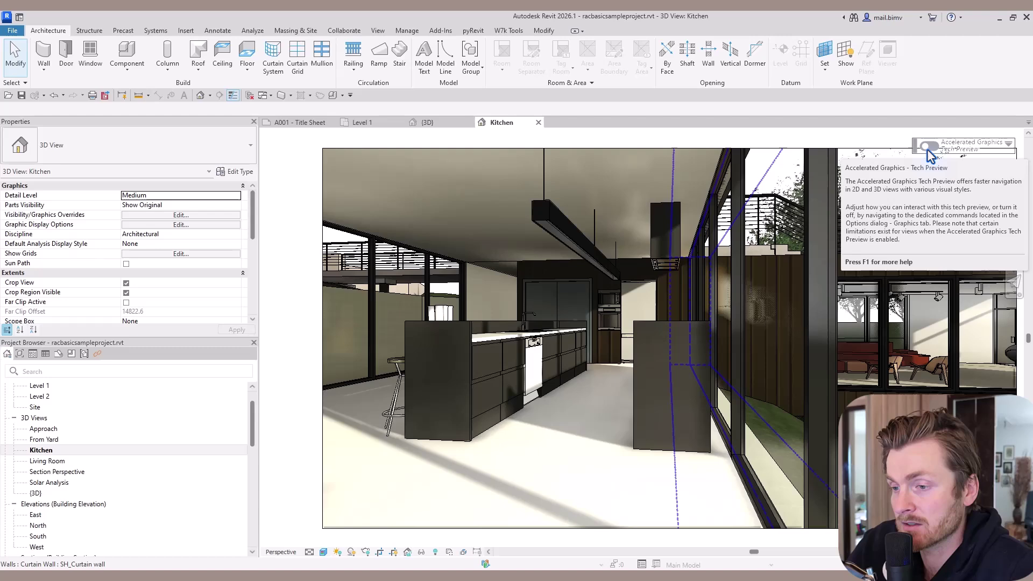
# Step: Open the Level 1 floor plan and zoom and pan around it
pyautogui.scroll(1, 43, 417)
pyautogui.doubleClick(38, 411)
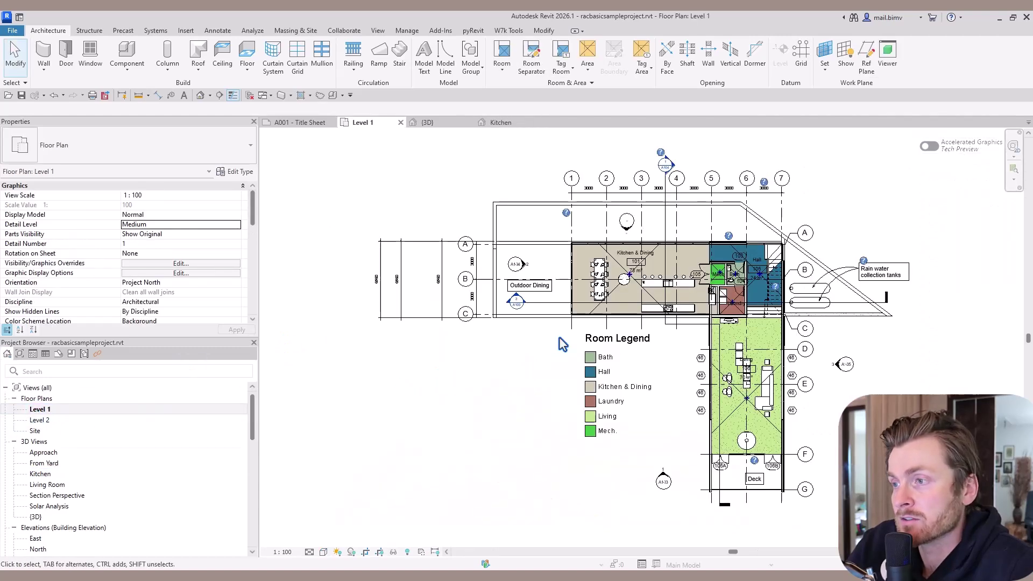
pyautogui.scroll(2, 584, 330)
pyautogui.scroll(-5, 588, 328)
pyautogui.moveTo(619, 348); pyautogui.dragTo(462, 350, button='middle')
pyautogui.scroll(3, 449, 347)
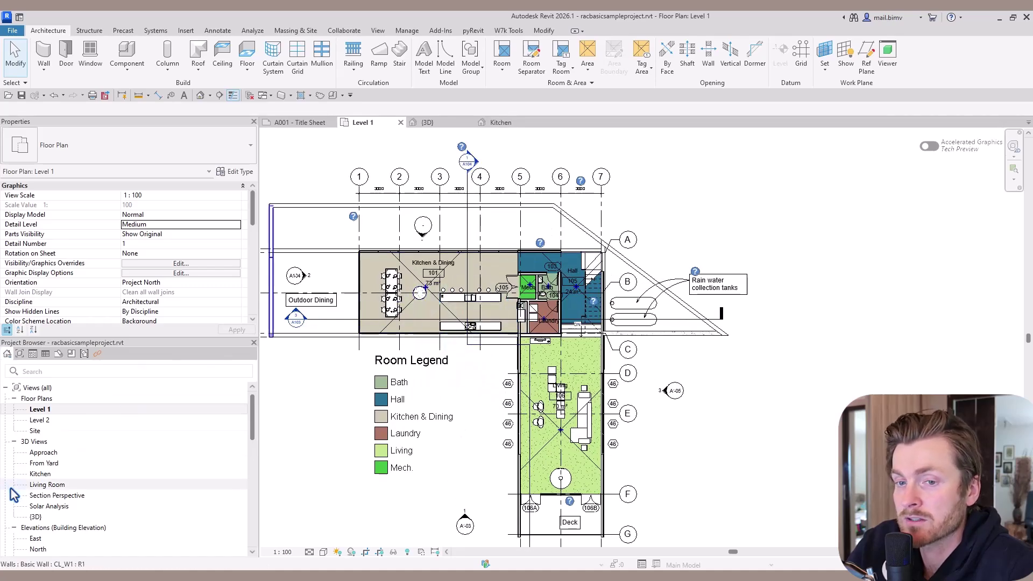
# Step: Open the East elevation from the Project Browser's Elevations list
pyautogui.doubleClick(36, 538)
pyautogui.scroll(2, 474, 355)
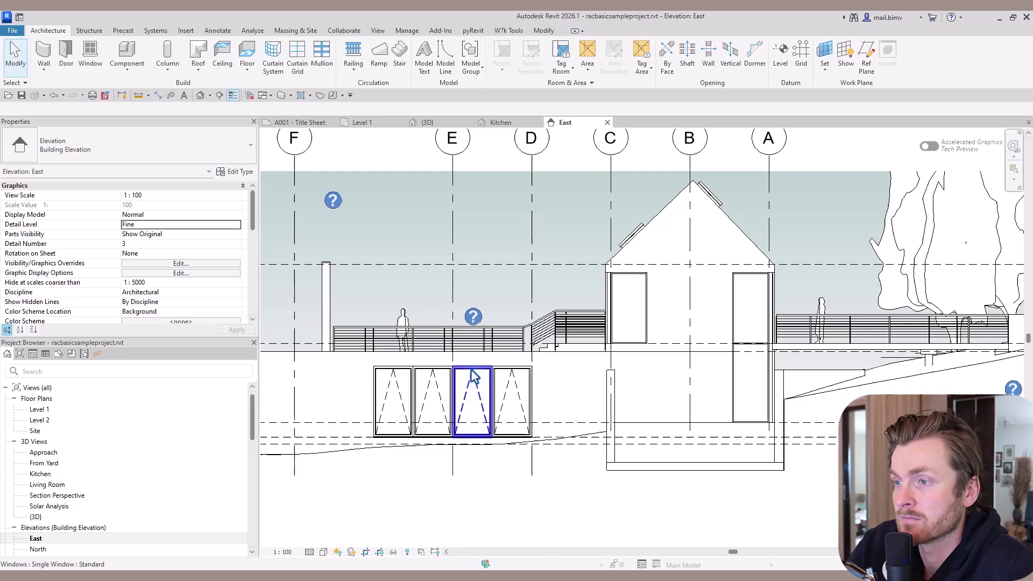
pyautogui.scroll(-3, 471, 376)
# Step: Go to the {3D} view with 3D, then use the ViewCube for a FRONT, LEFT, then top-corner view and zoom in
pyautogui.press('3')
pyautogui.press('d')
pyautogui.click(974, 185)
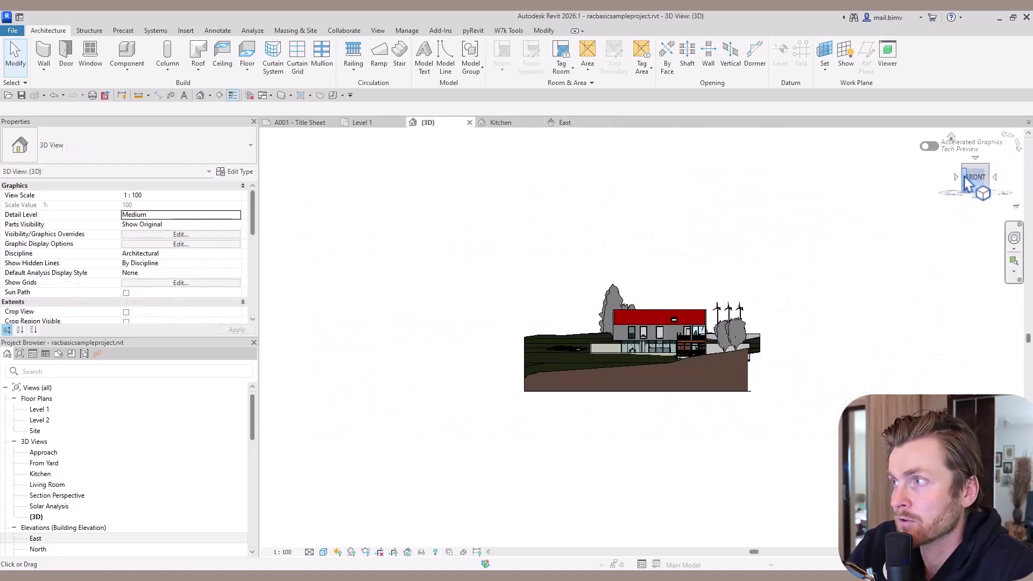
pyautogui.moveTo(966, 183); pyautogui.dragTo(980, 174)
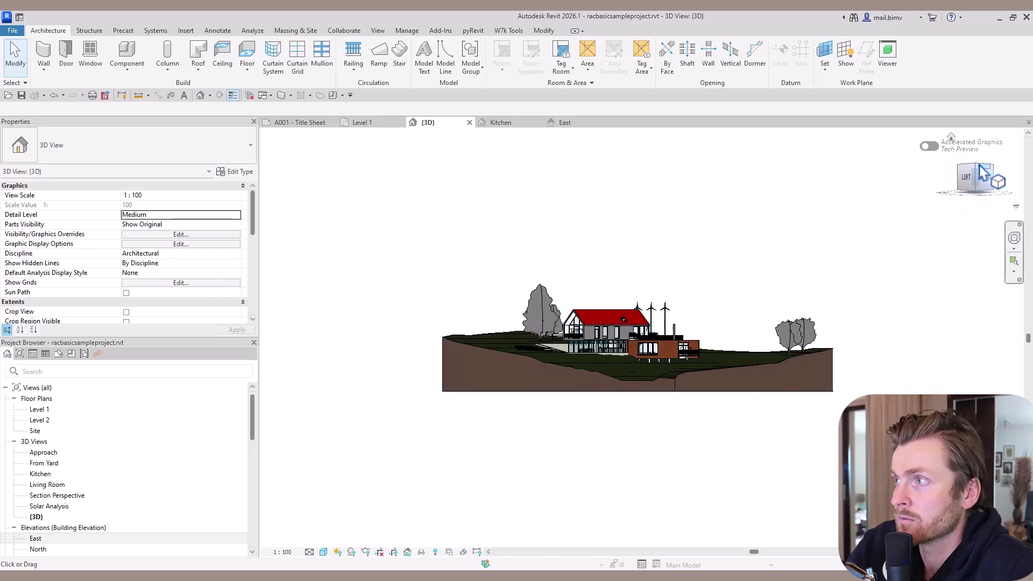
pyautogui.click(980, 174)
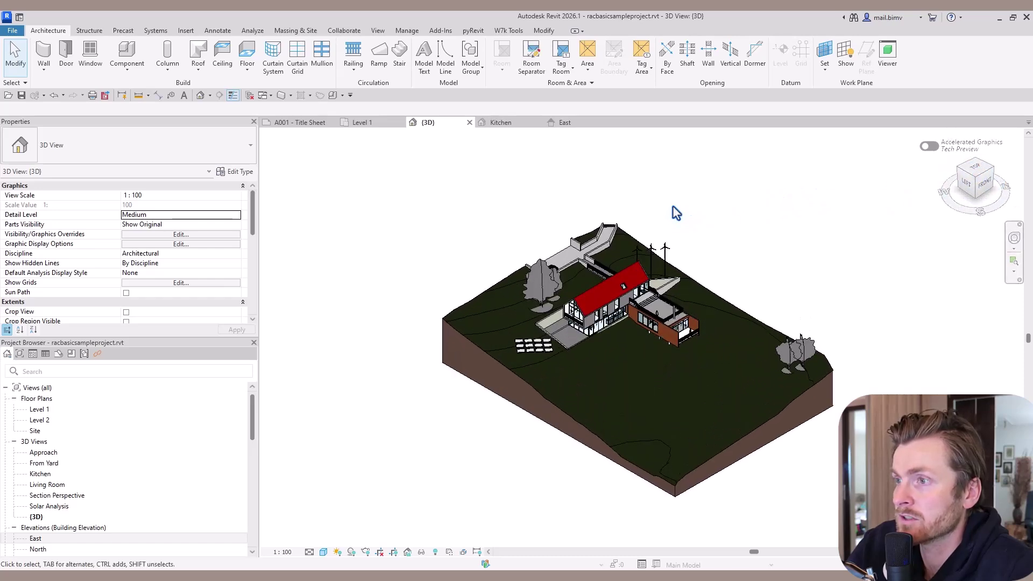
pyautogui.scroll(8, 654, 264)
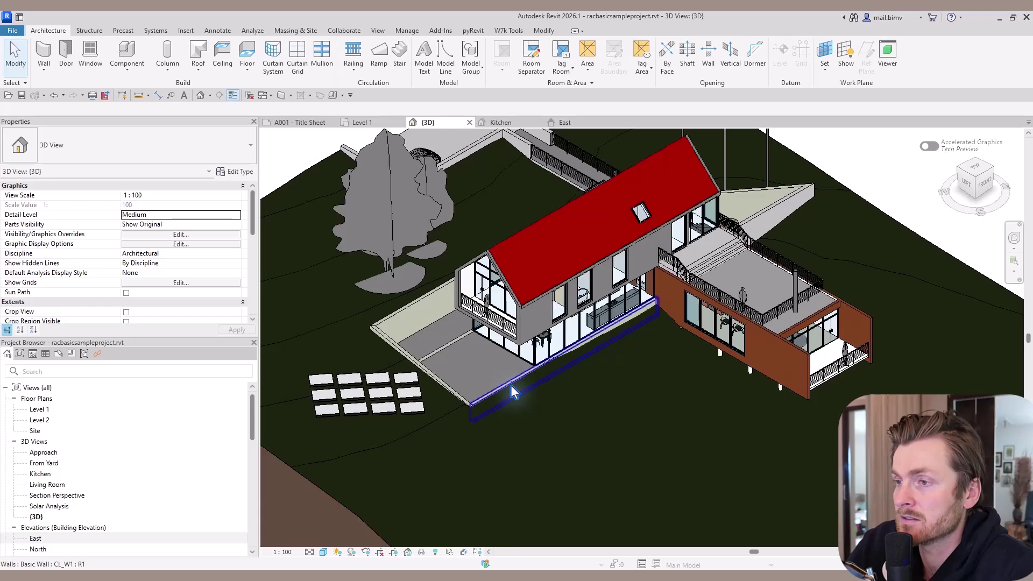